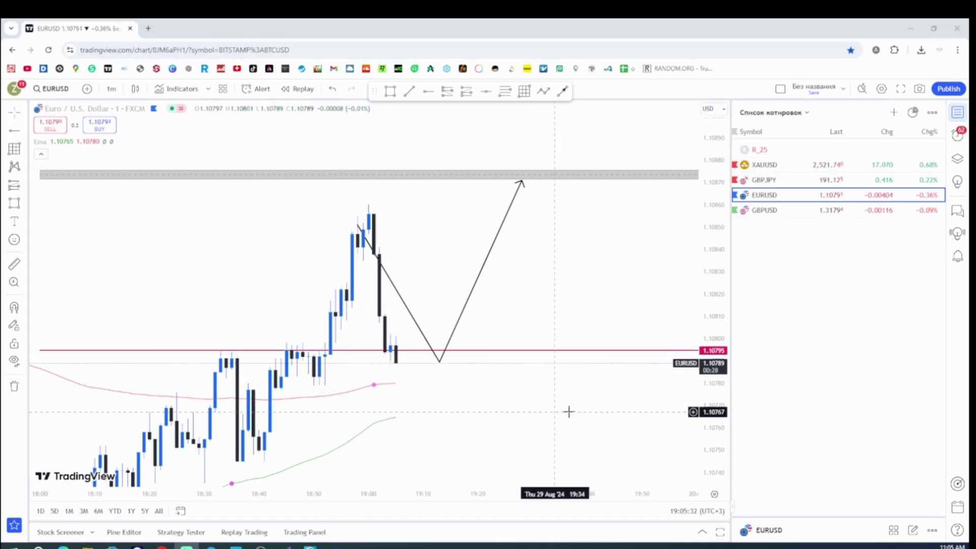
Frame the 19:00 spike and stretch the price scale so the candles look taller
drag(450, 397, 512, 364)
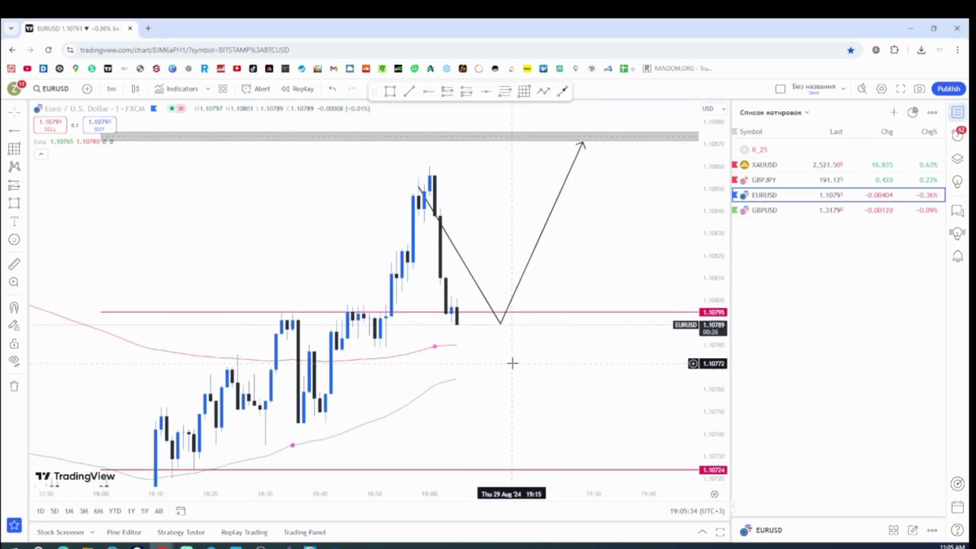
drag(690, 395, 691, 356)
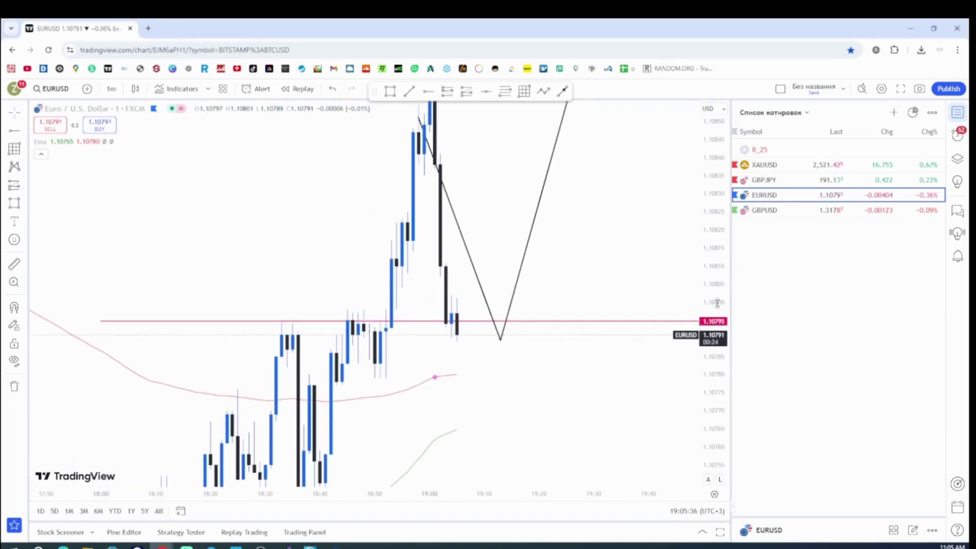
scroll(475, 384, down, 2)
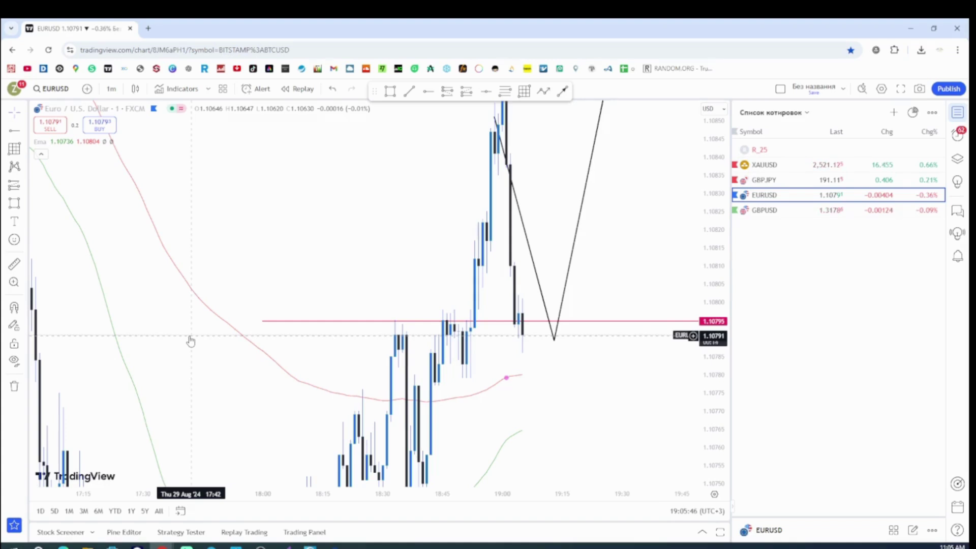
scroll(475, 367, up, 2)
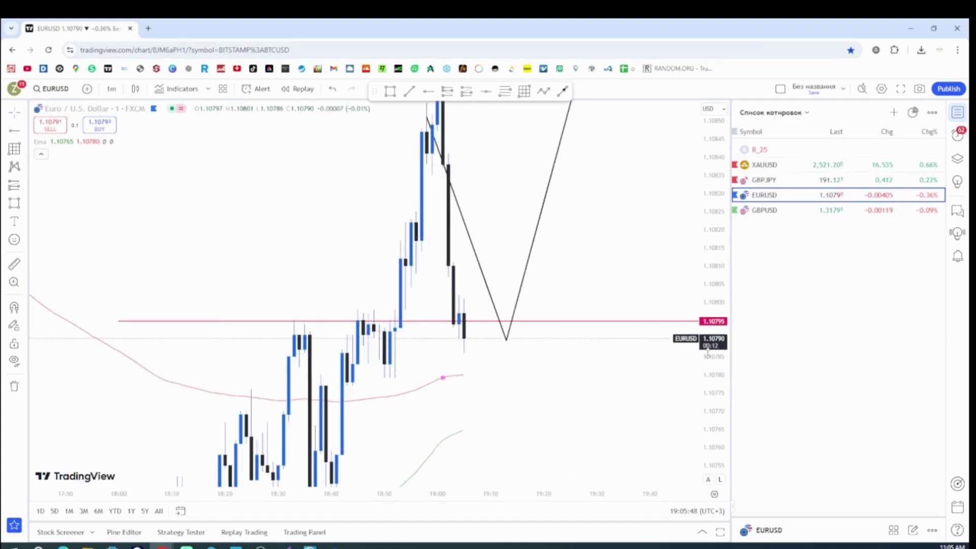
drag(708, 354, 615, 445)
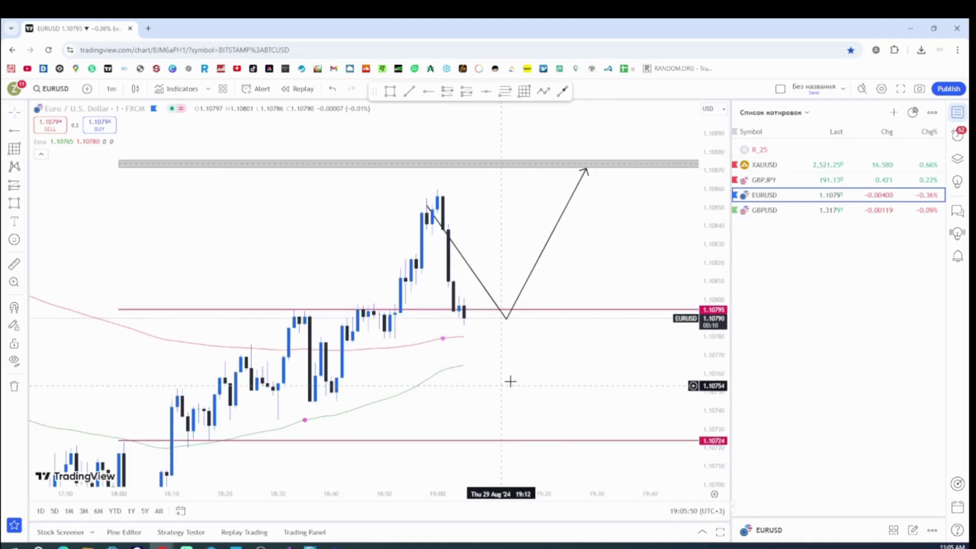
scroll(662, 401, up, 1)
drag(718, 412, 716, 356)
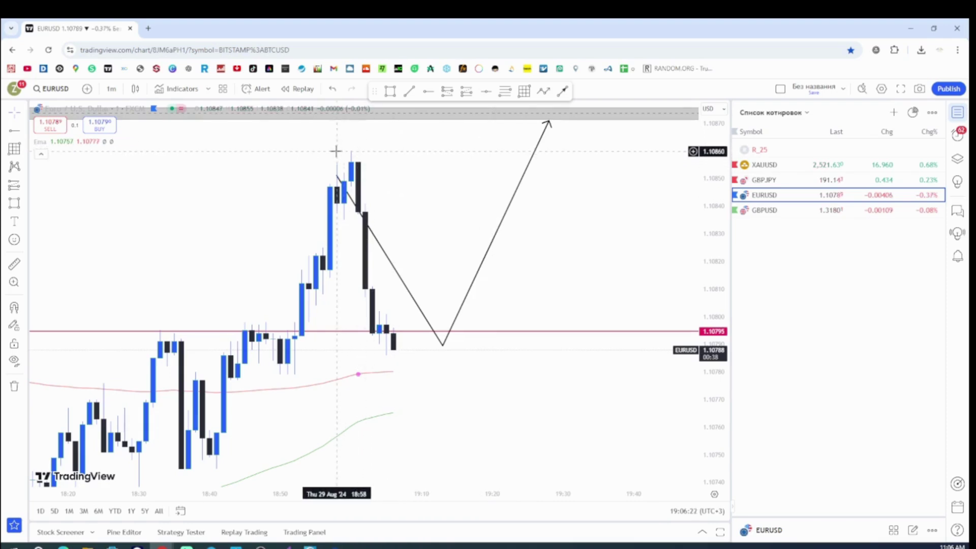
Draw a thin grey zone rectangle across the 19:00 spike high near 1.0858
click(391, 92)
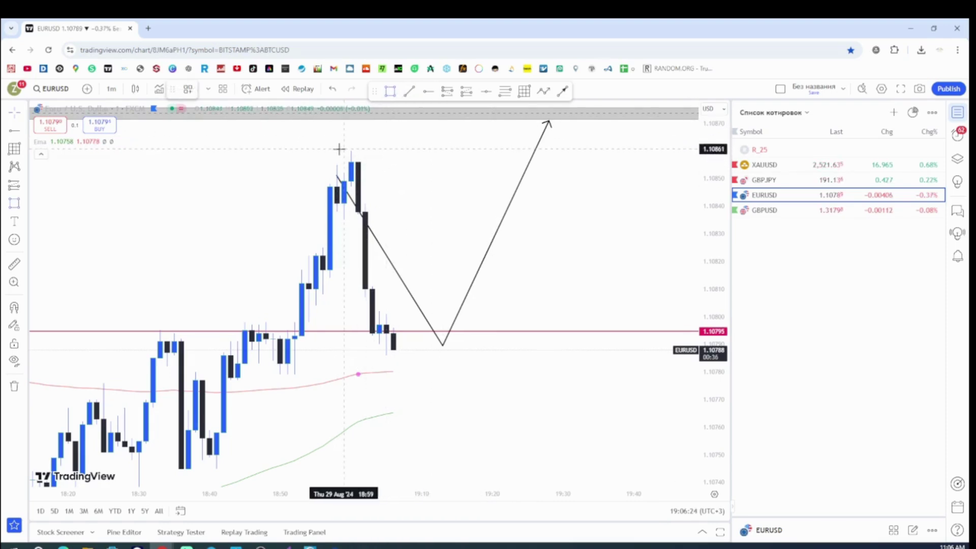
drag(330, 158, 465, 159)
click(436, 179)
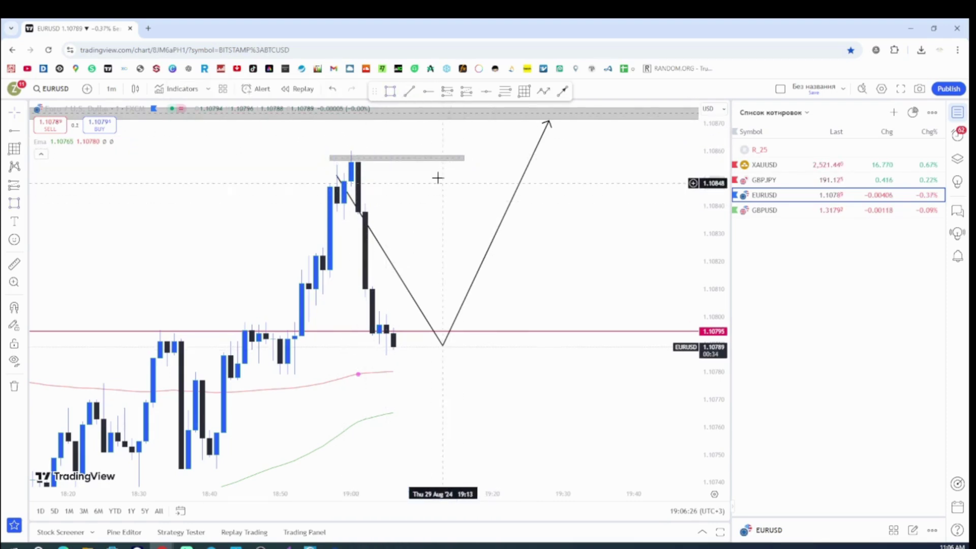
drag(407, 142, 514, 207)
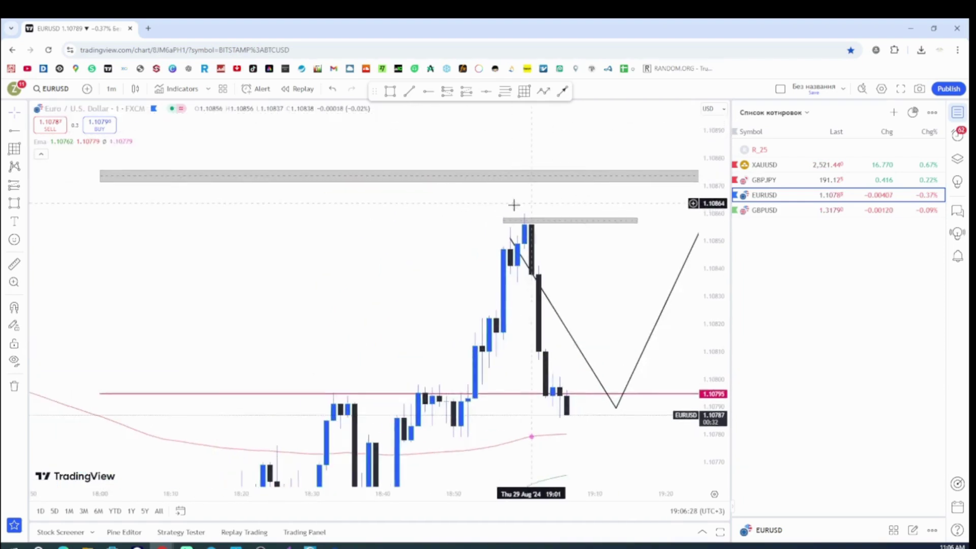
scroll(451, 197, down, 3)
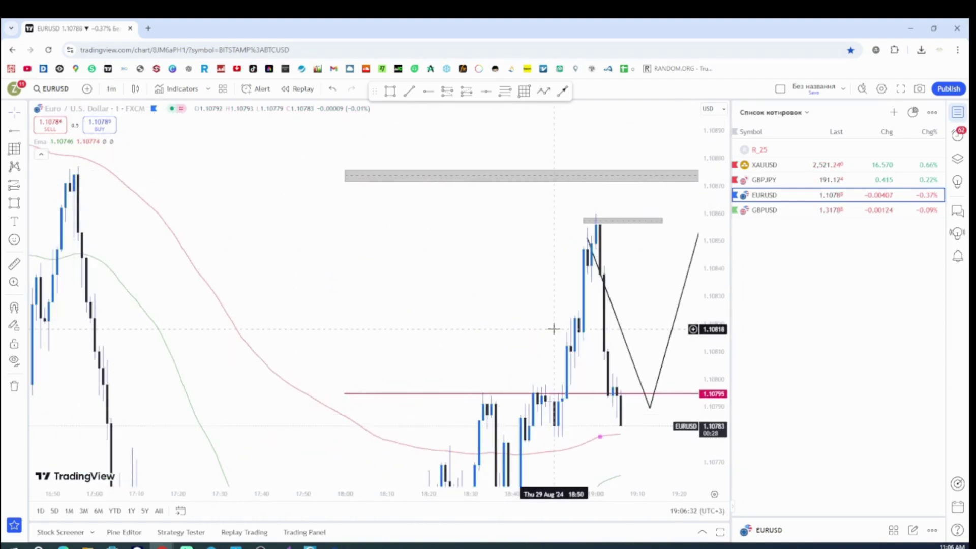
drag(554, 327, 443, 257)
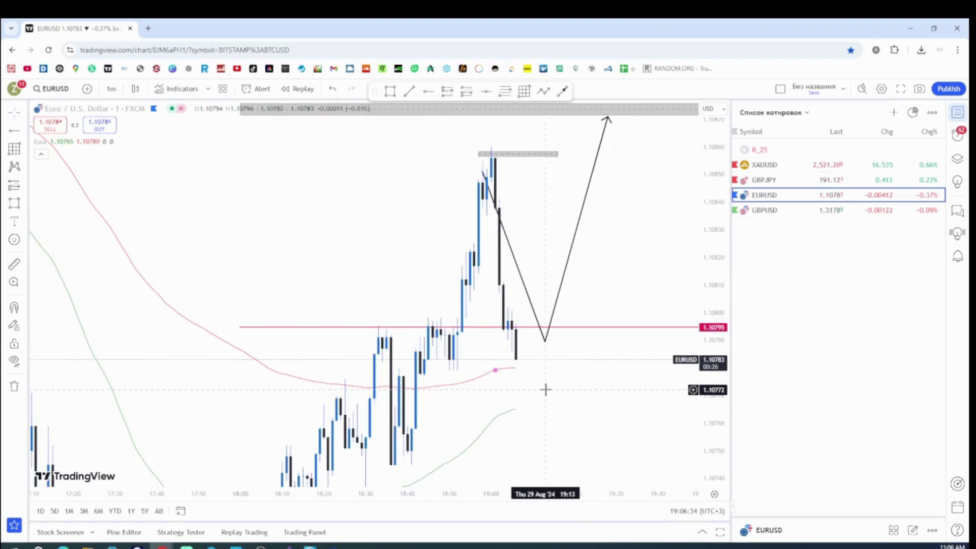
scroll(477, 416, up, 3)
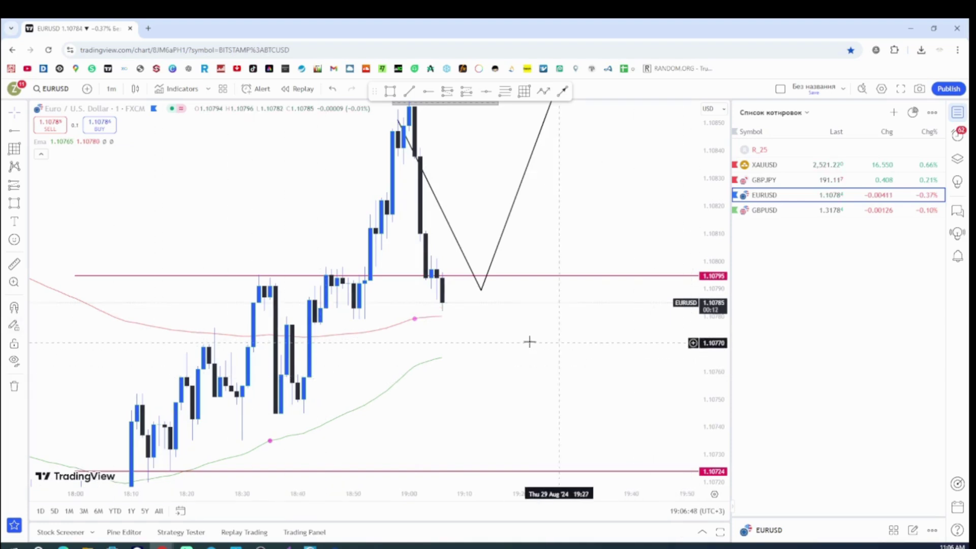
drag(527, 340, 489, 410)
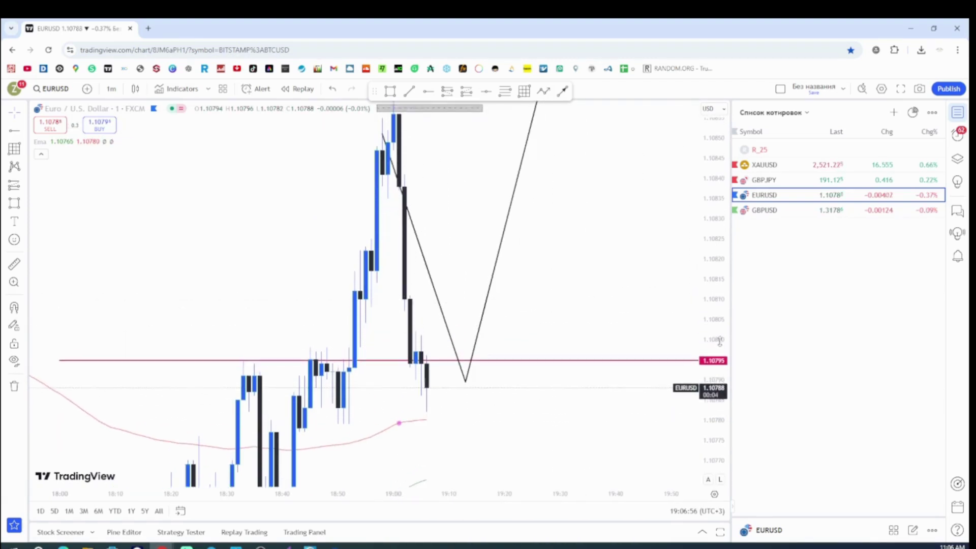
drag(506, 420, 505, 355)
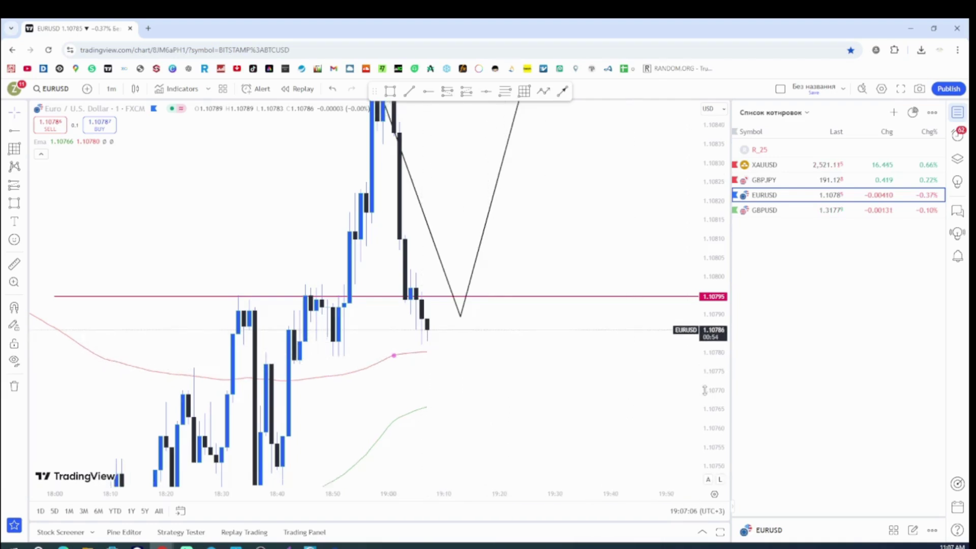
scroll(529, 364, down, 3)
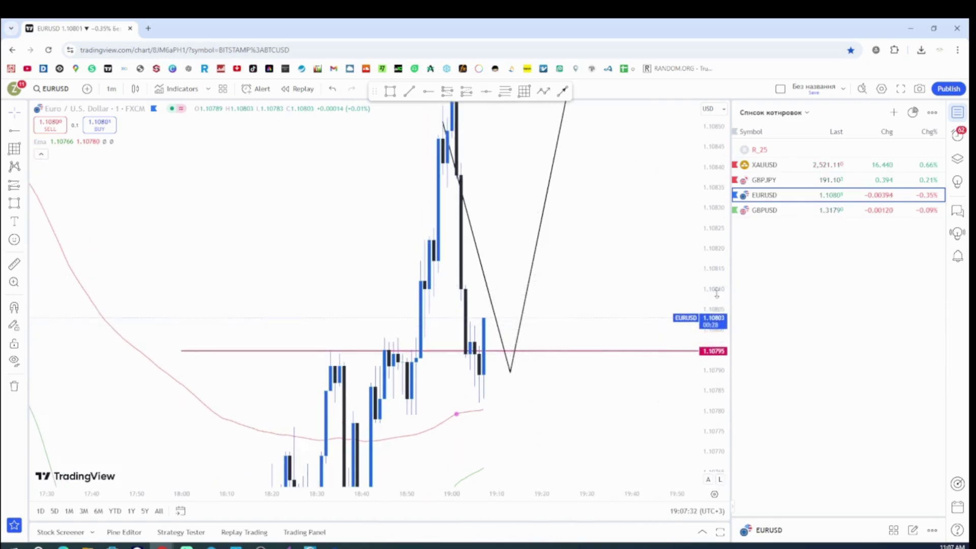
Place a long position at the current price with its stop loss at 1.10780
double_click(716, 290)
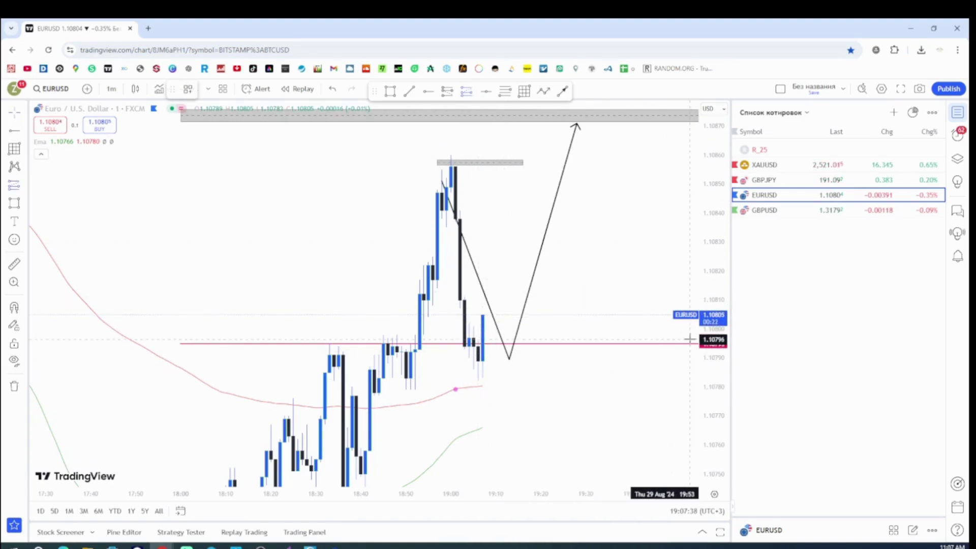
click(474, 315)
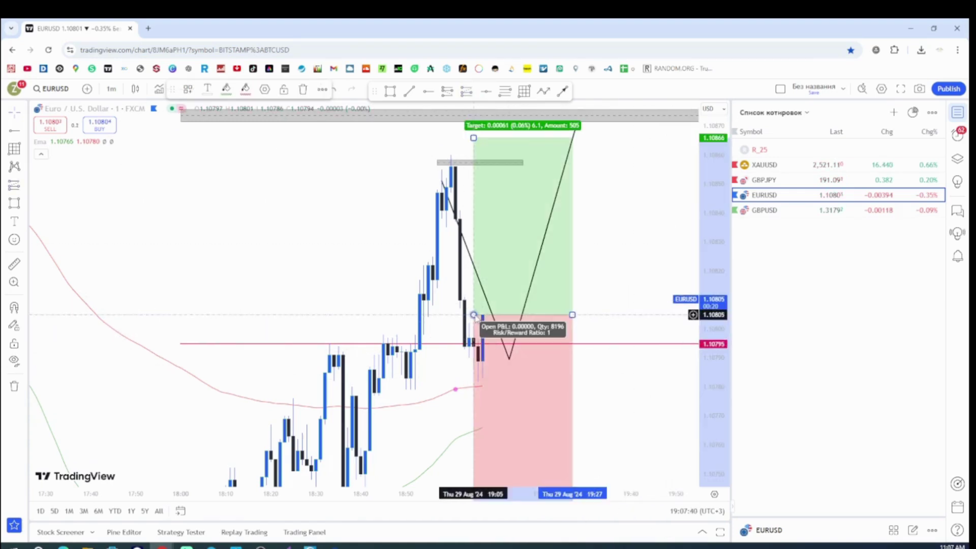
drag(701, 392, 466, 361)
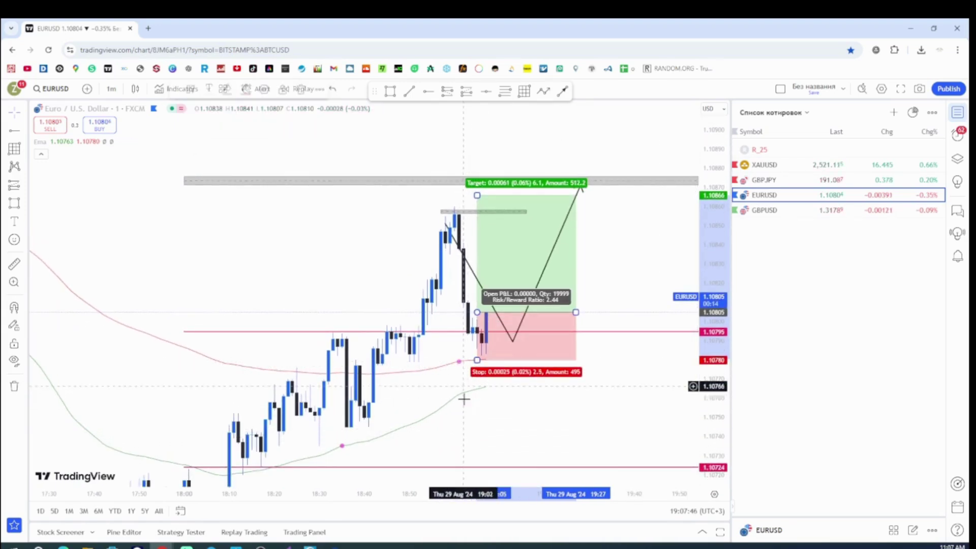
click(475, 322)
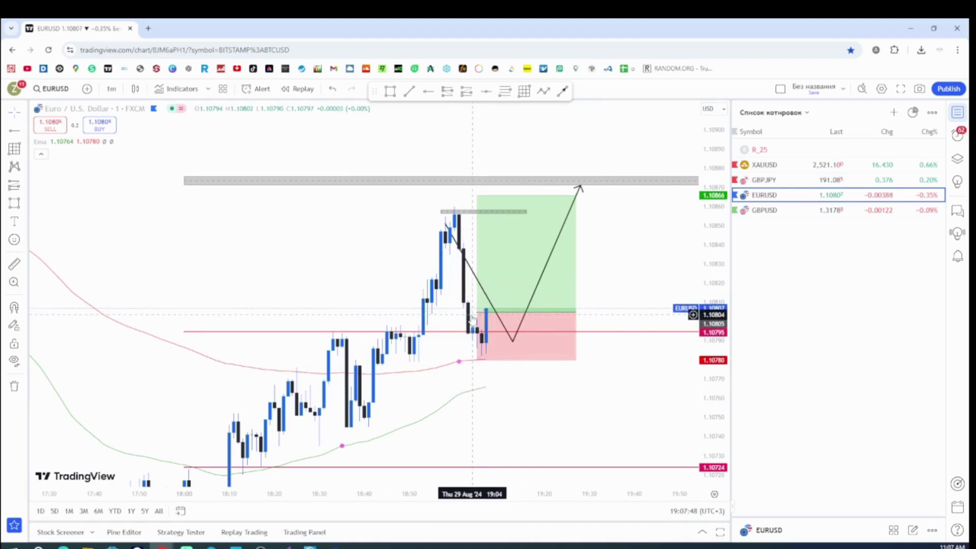
Raise the target to the top grey zone and lower the entry to about 1.10804
mouse_move(477, 195)
mouse_down()
mouse_move(477, 213)
mouse_move(482, 182)
mouse_up()
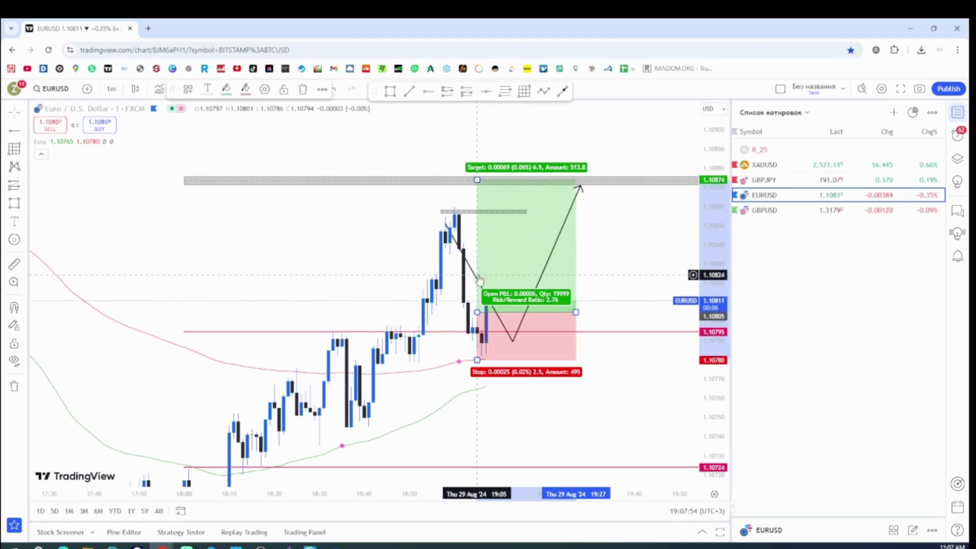
click(444, 312)
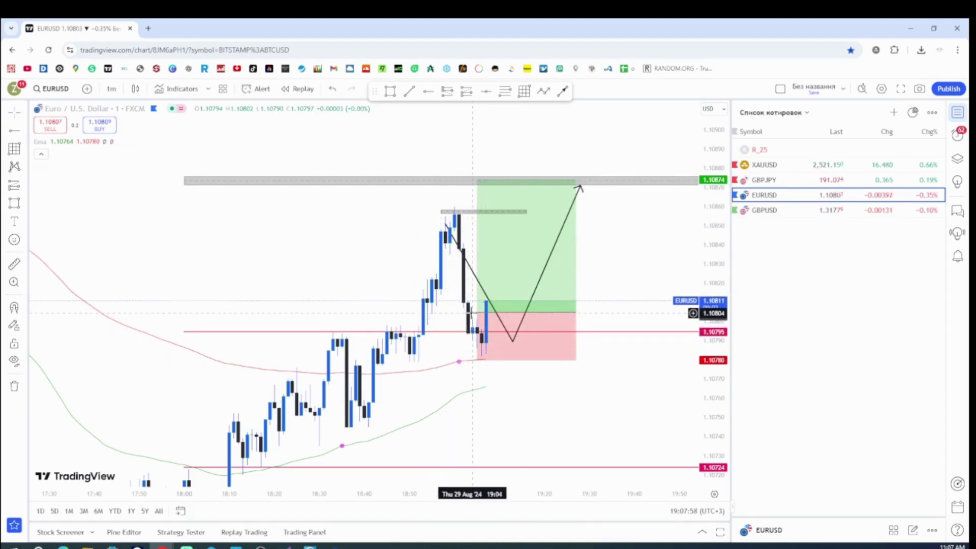
click(479, 311)
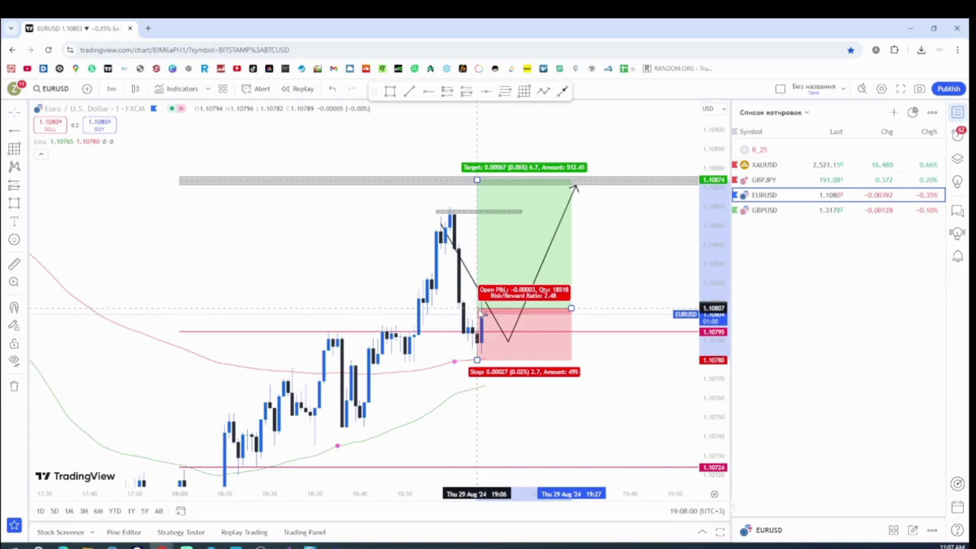
drag(480, 313, 478, 315)
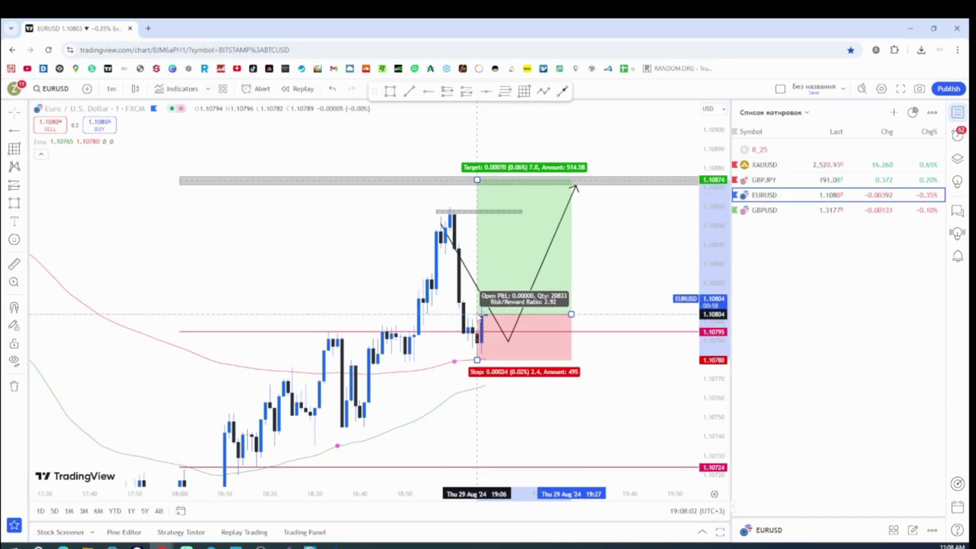
click(434, 349)
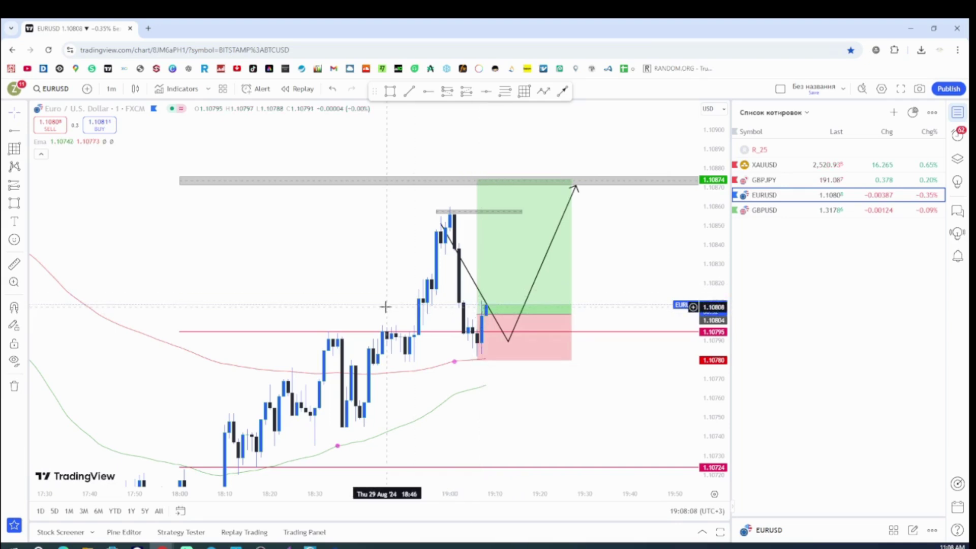
Delete the black zigzag price projection path
click(468, 269)
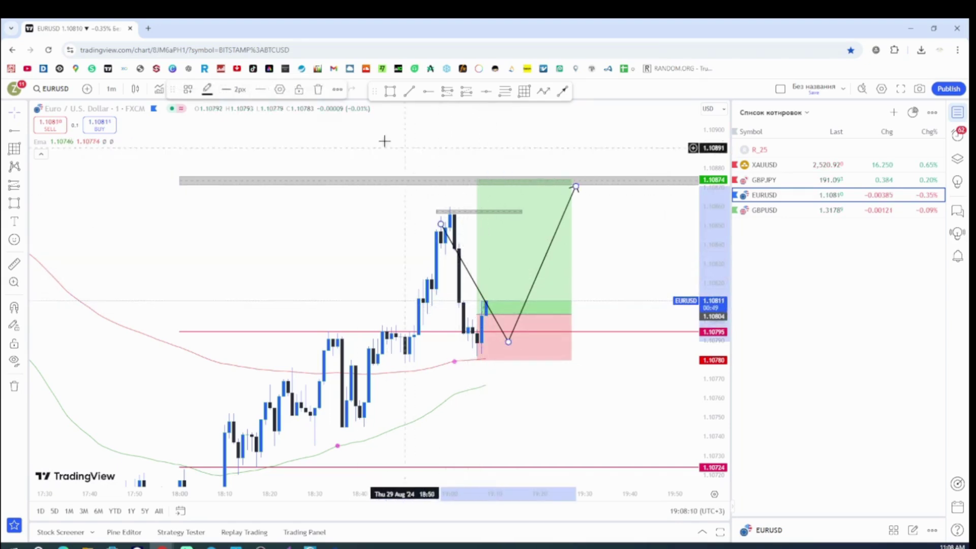
click(317, 90)
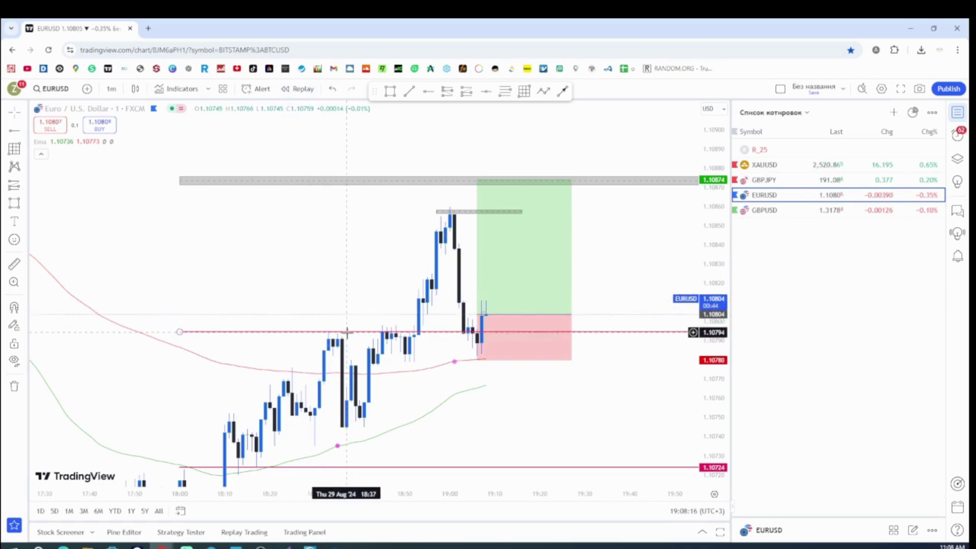
scroll(474, 387, up, 2)
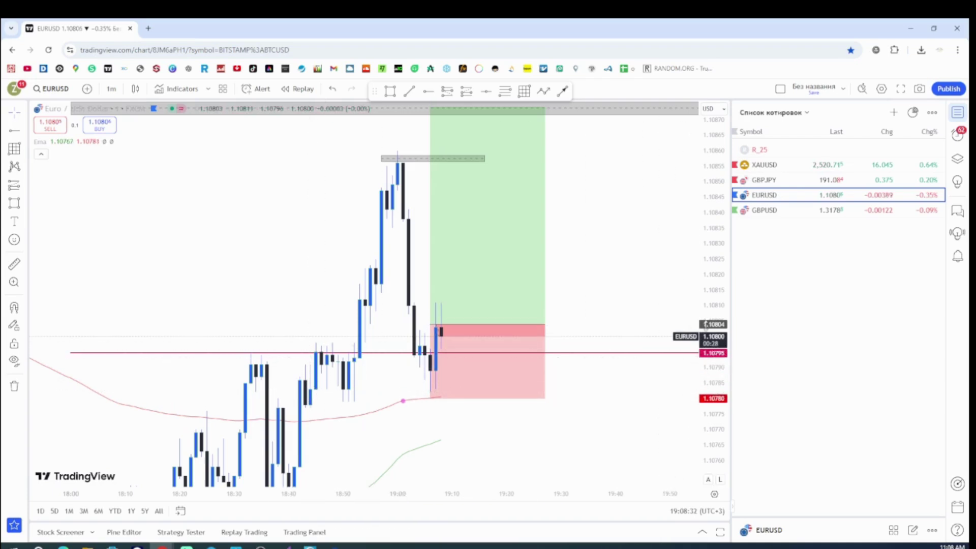
drag(721, 389, 722, 415)
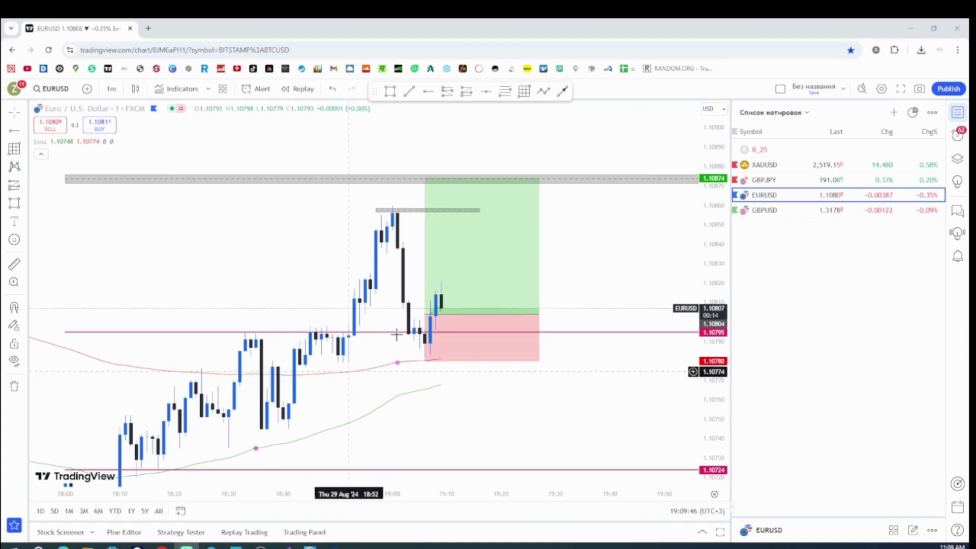
Extend the long position's right edge to the candle that reaches the 1.10874 target
click(408, 212)
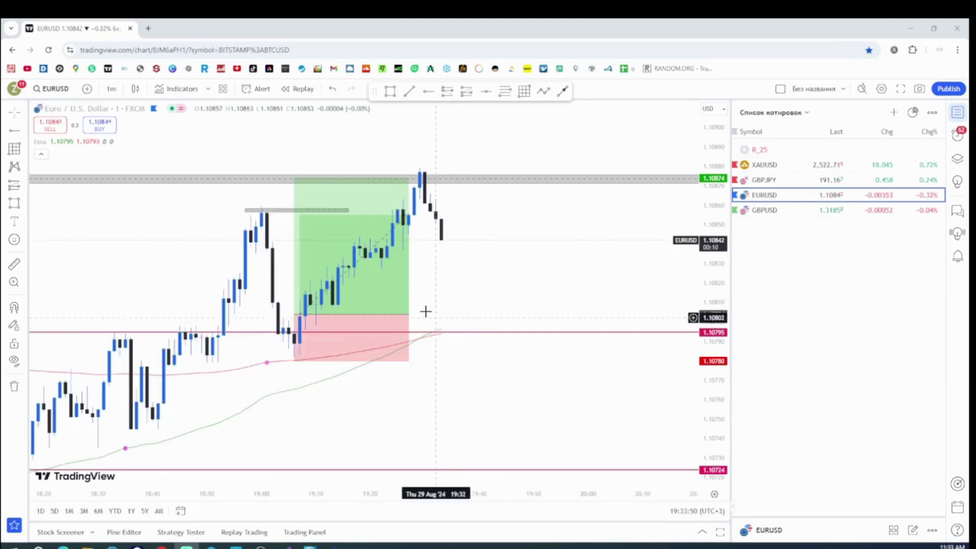
drag(409, 315, 442, 315)
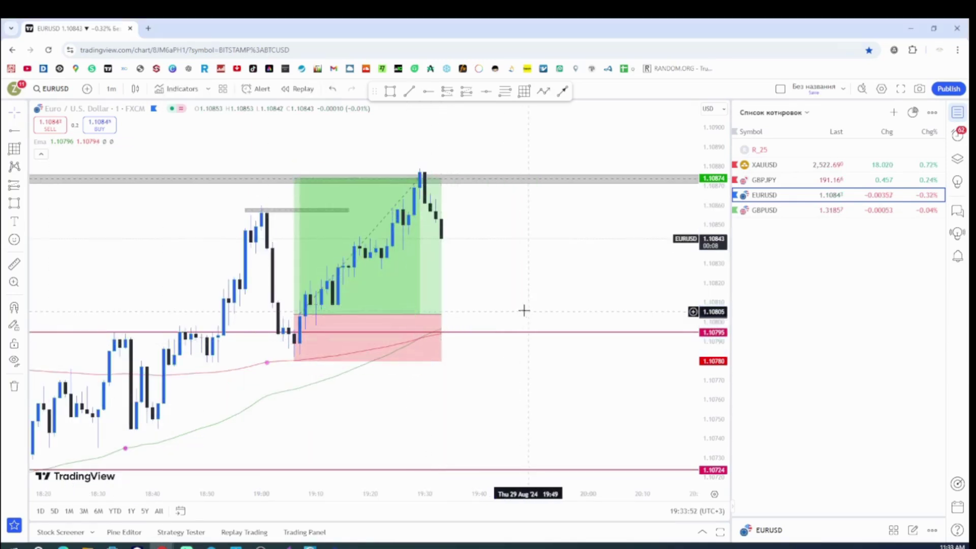
click(288, 211)
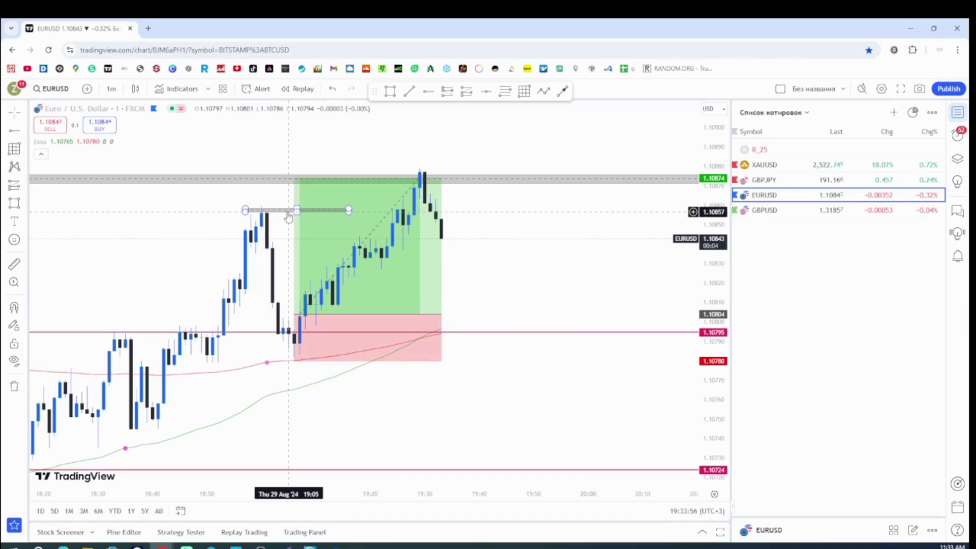
click(306, 320)
click(457, 125)
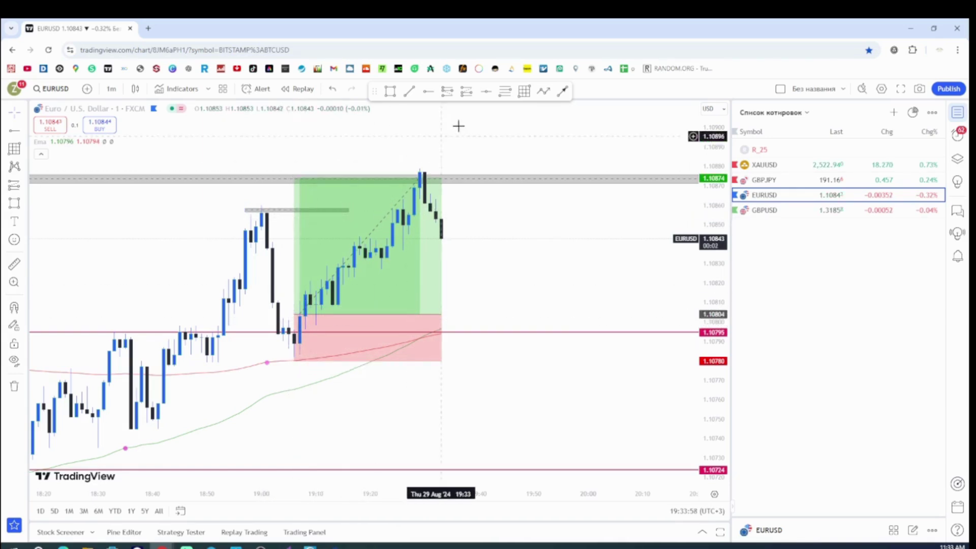
Trace a multi-point path from the 19:01 swing high through the rally to the target candle
click(543, 91)
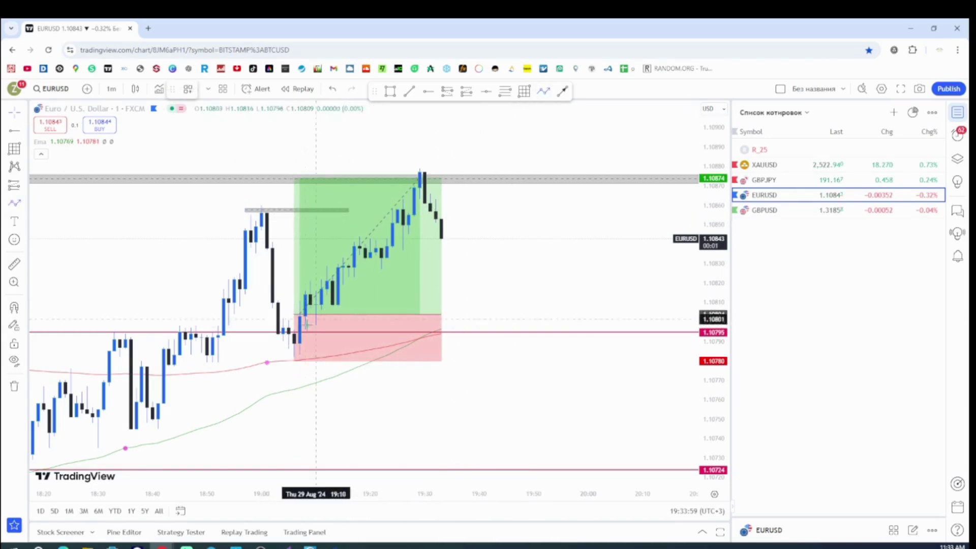
click(261, 212)
click(283, 355)
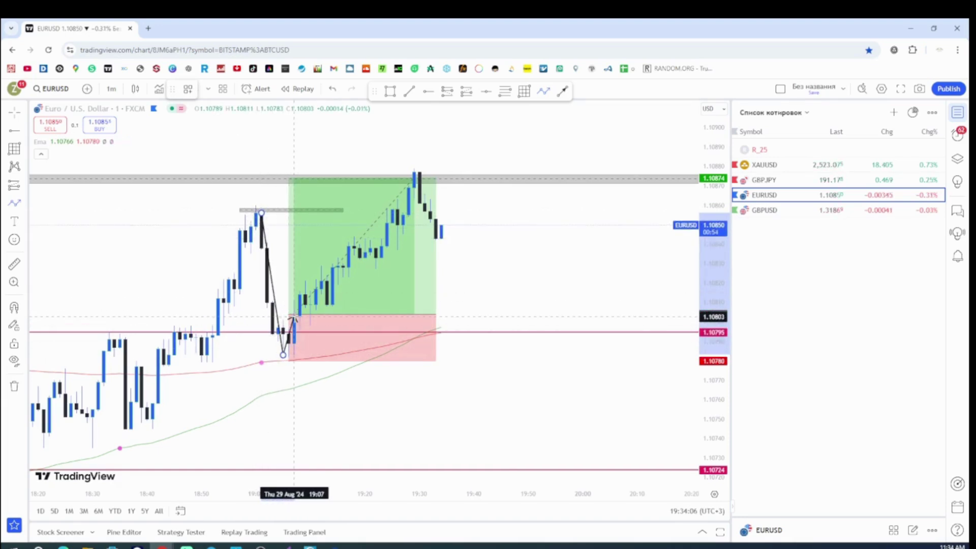
click(294, 317)
click(305, 287)
click(316, 322)
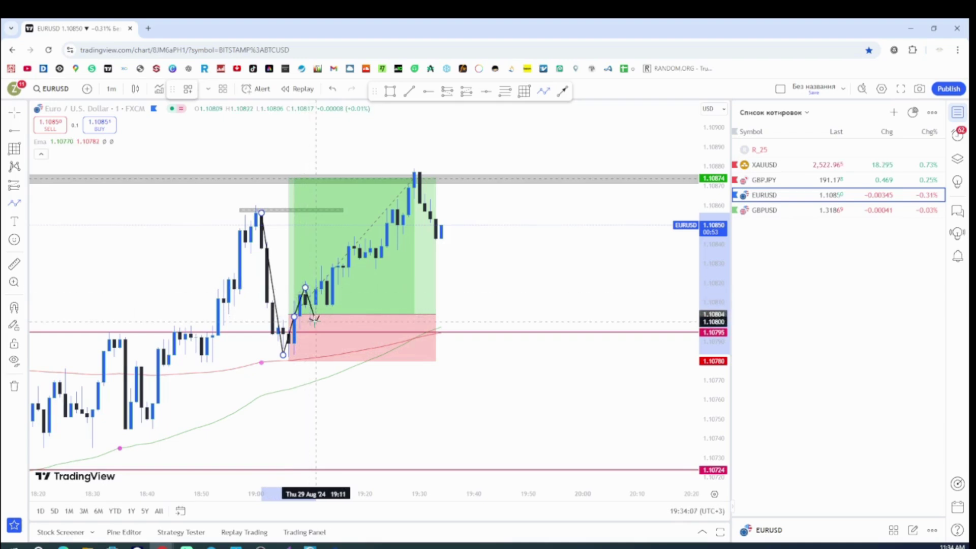
click(322, 269)
click(332, 308)
click(338, 257)
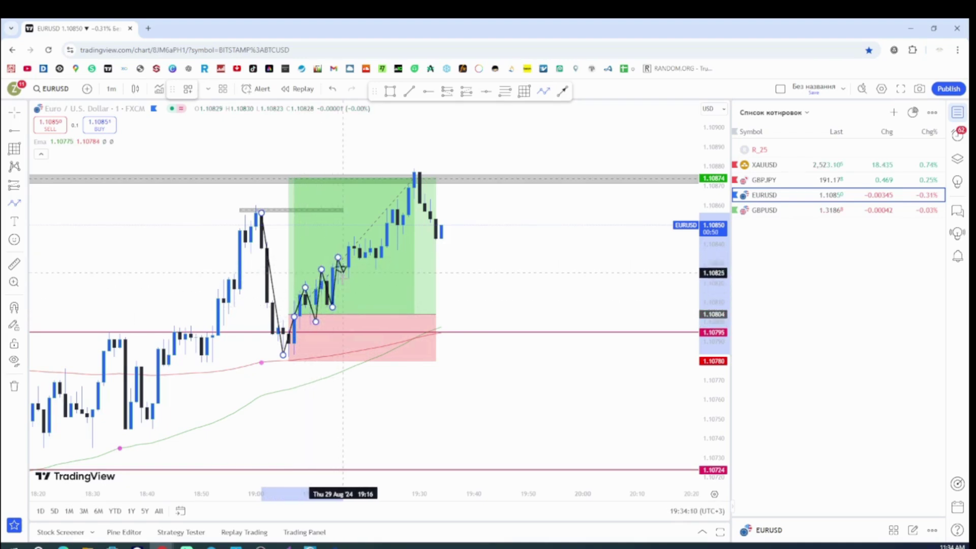
click(344, 278)
click(354, 242)
click(365, 263)
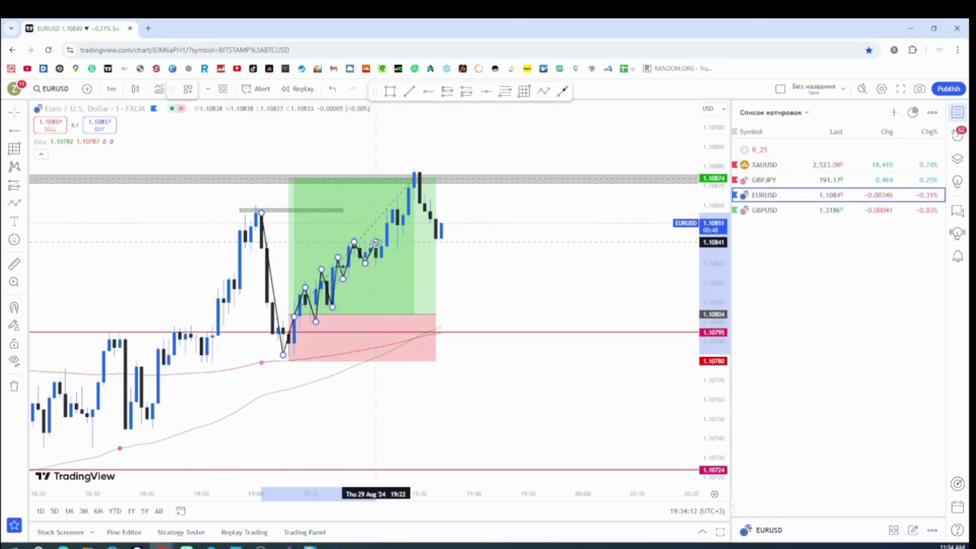
click(376, 242)
click(375, 271)
click(397, 206)
click(397, 239)
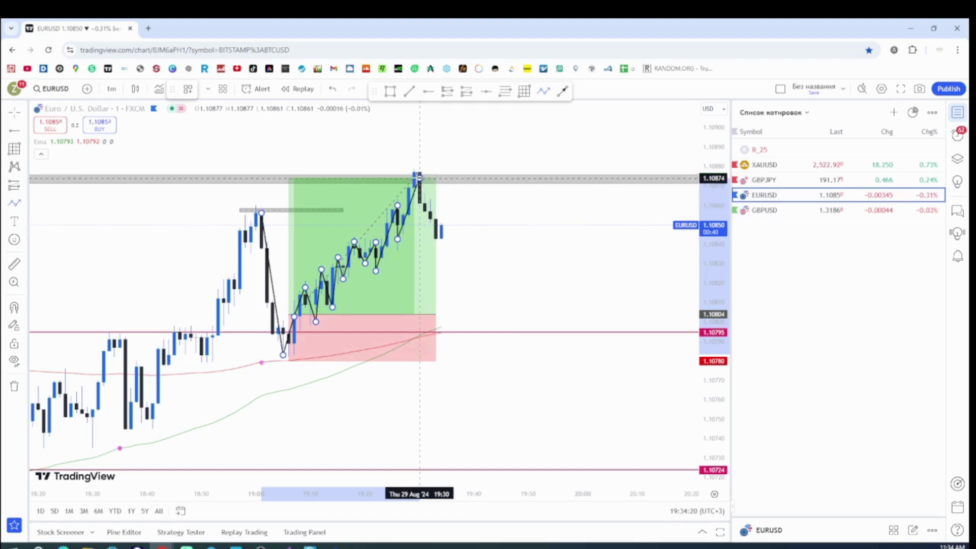
double_click(416, 175)
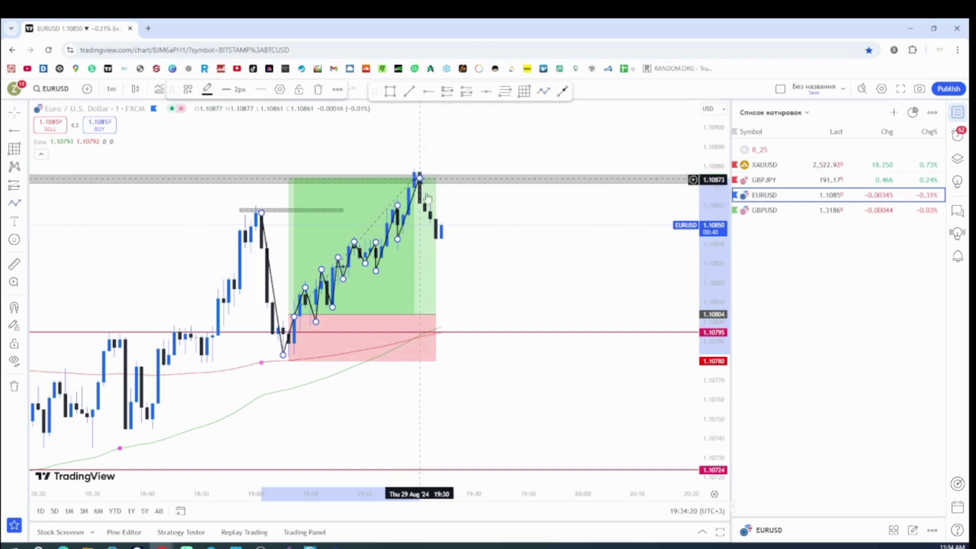
Delete the traced path and check the long position's Closed P&L
click(283, 355)
key(Delete)
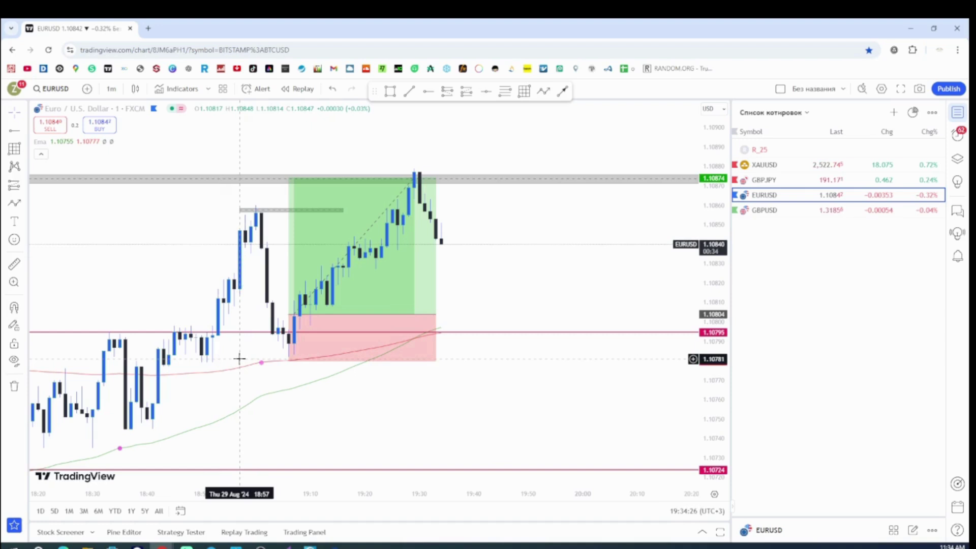
click(299, 356)
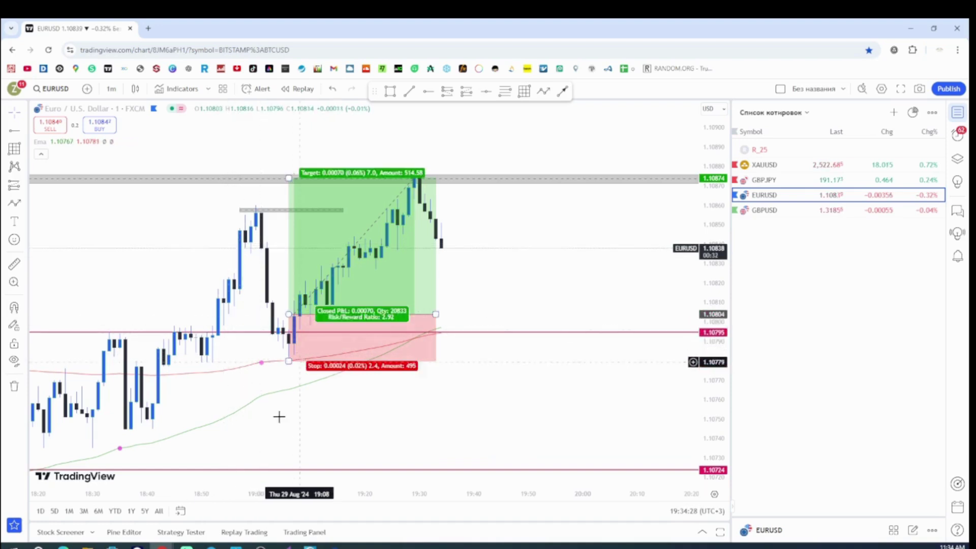
click(279, 417)
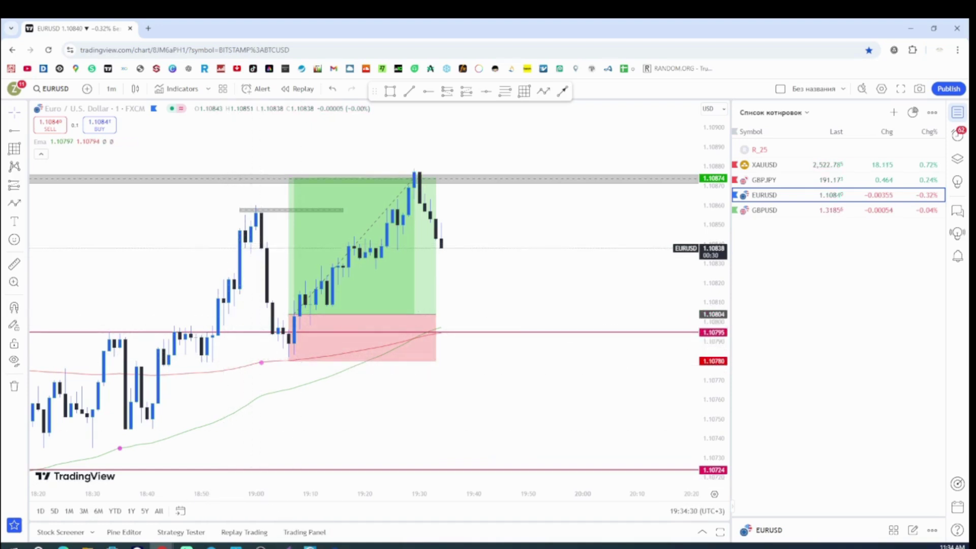